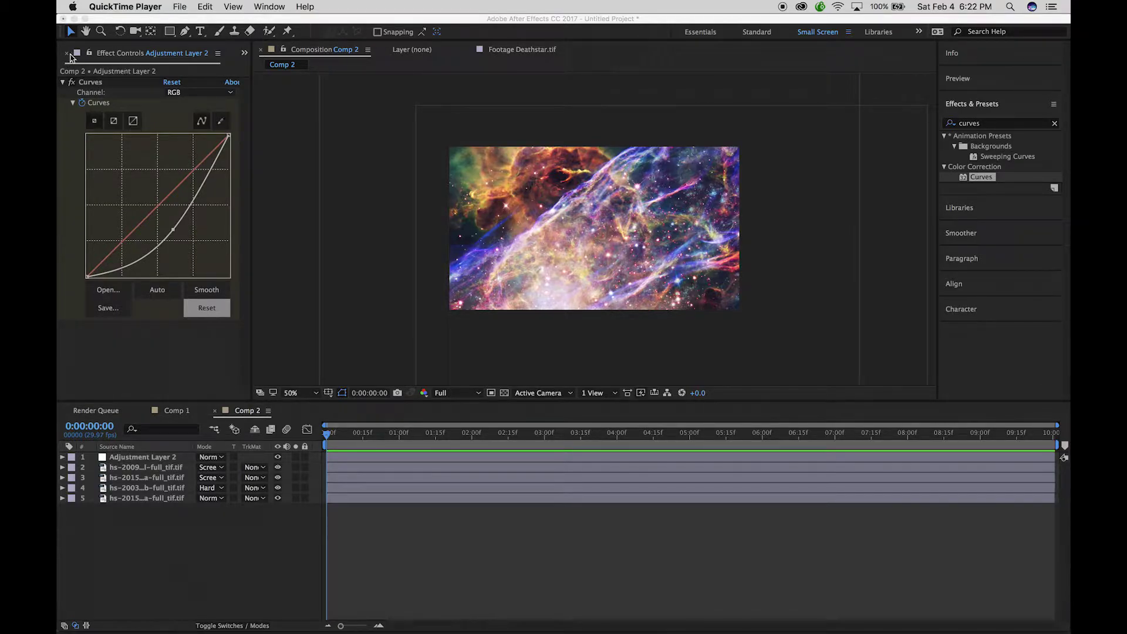
- Close the Curves effect controls, collapse the images folder, and select Comp 1 in the Project panel
click(66, 57)
click(67, 55)
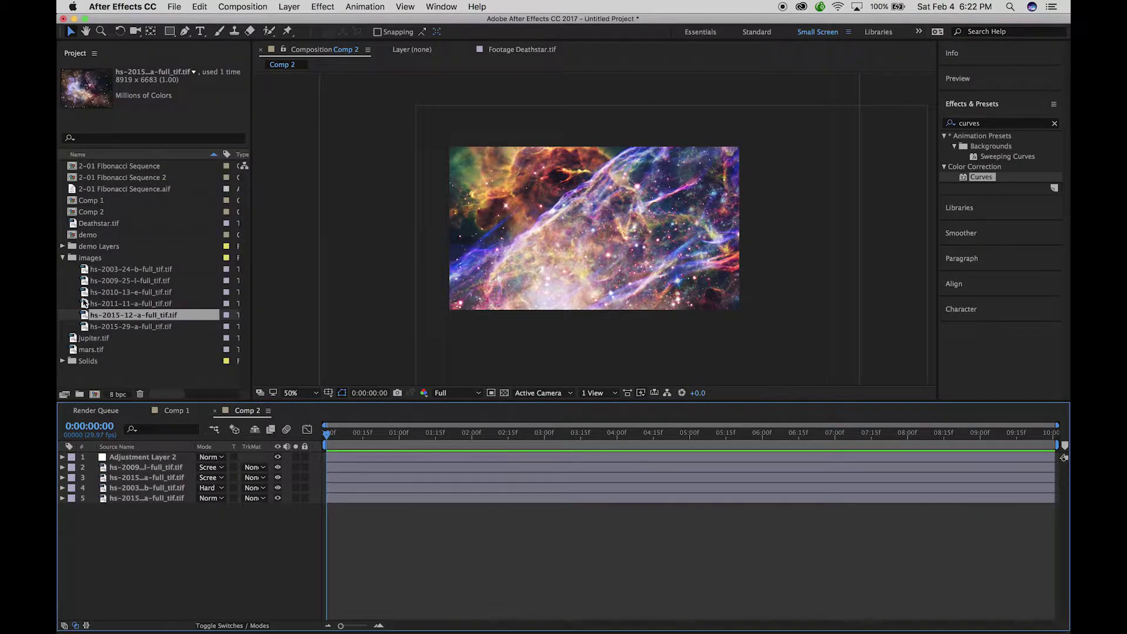
click(62, 259)
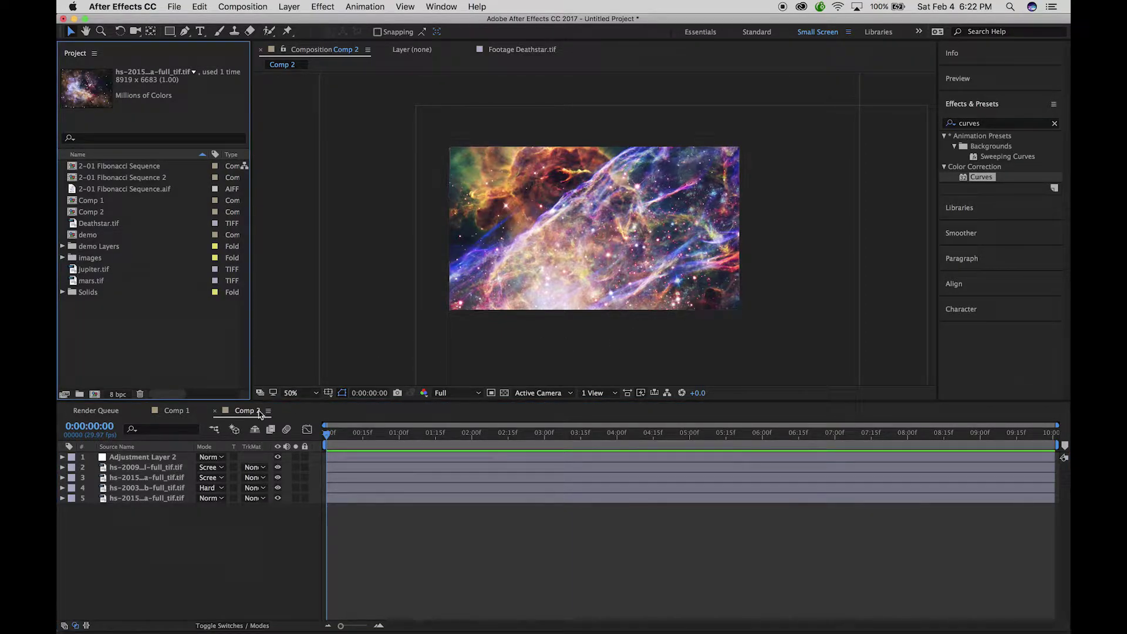
click(91, 212)
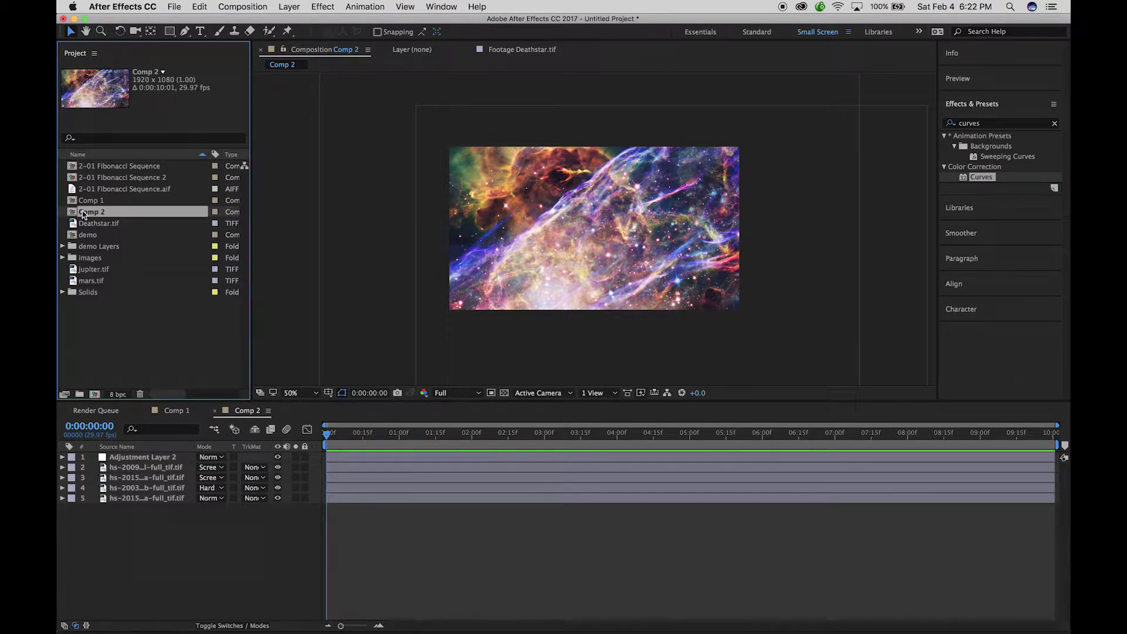
click(84, 200)
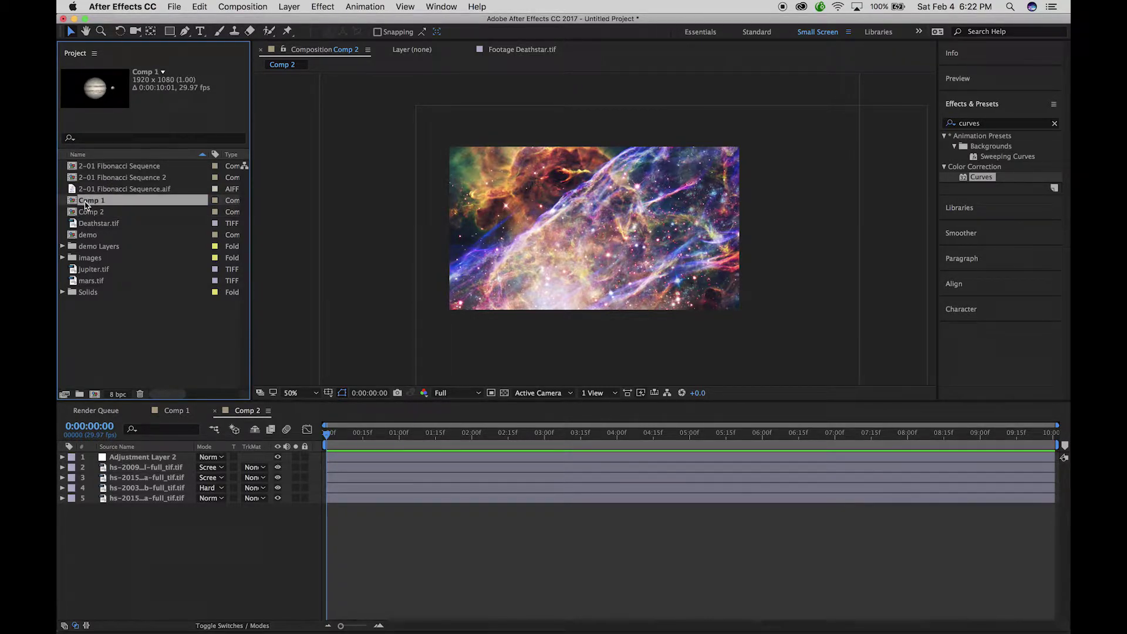
- Drag the nebula Comp 2 into Comp 1's timeline as the bottom layer
right_click(182, 419)
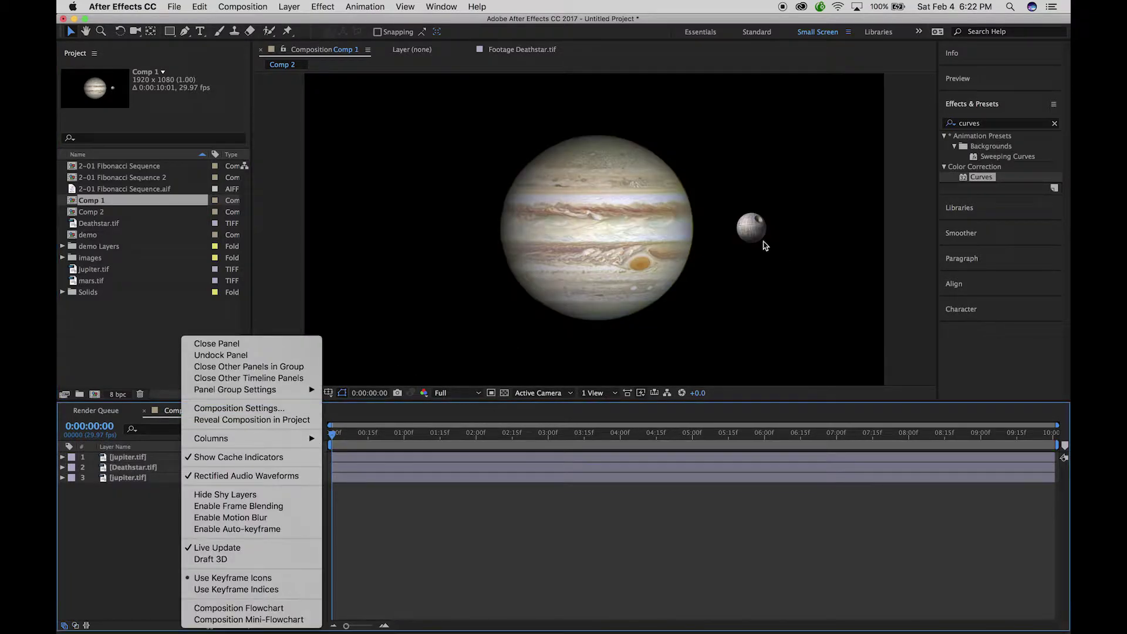
click(142, 541)
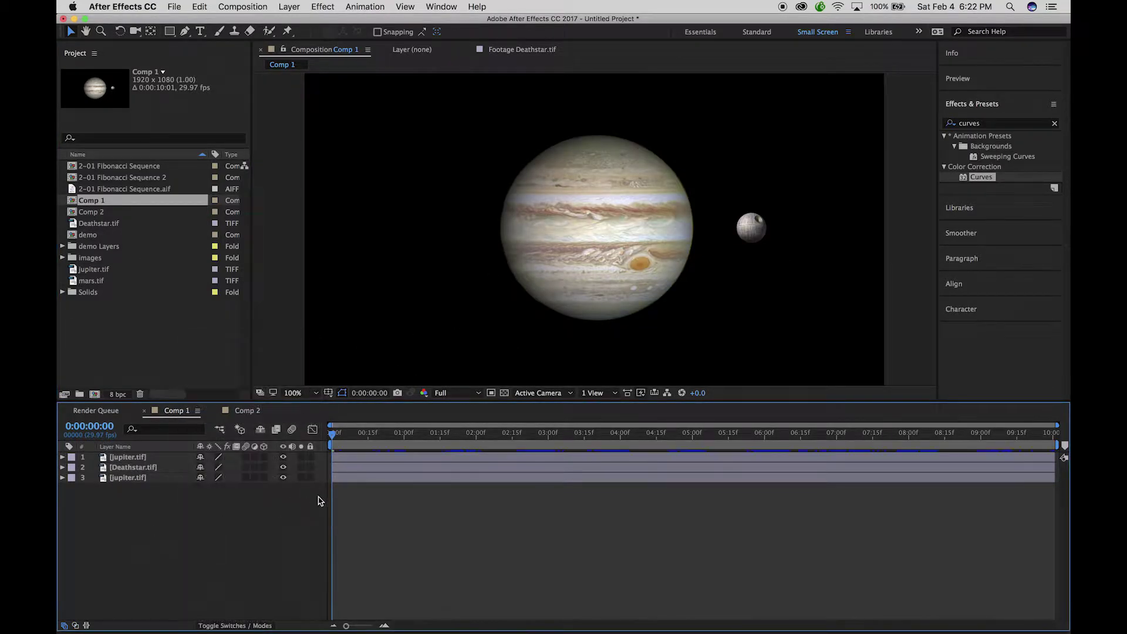
click(82, 213)
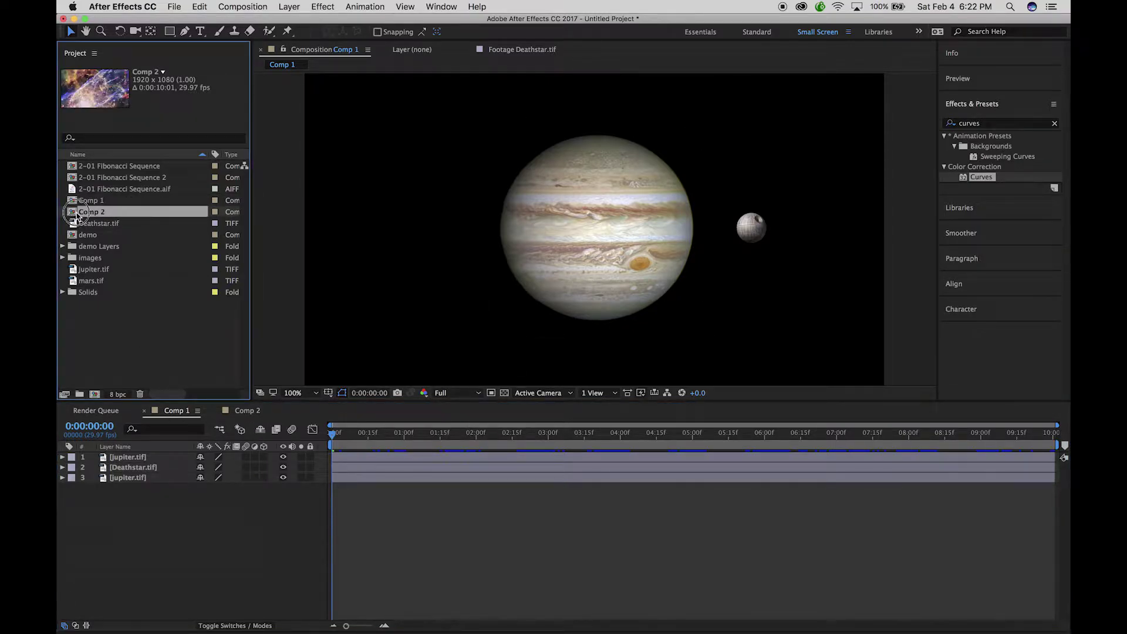
drag(72, 216, 139, 513)
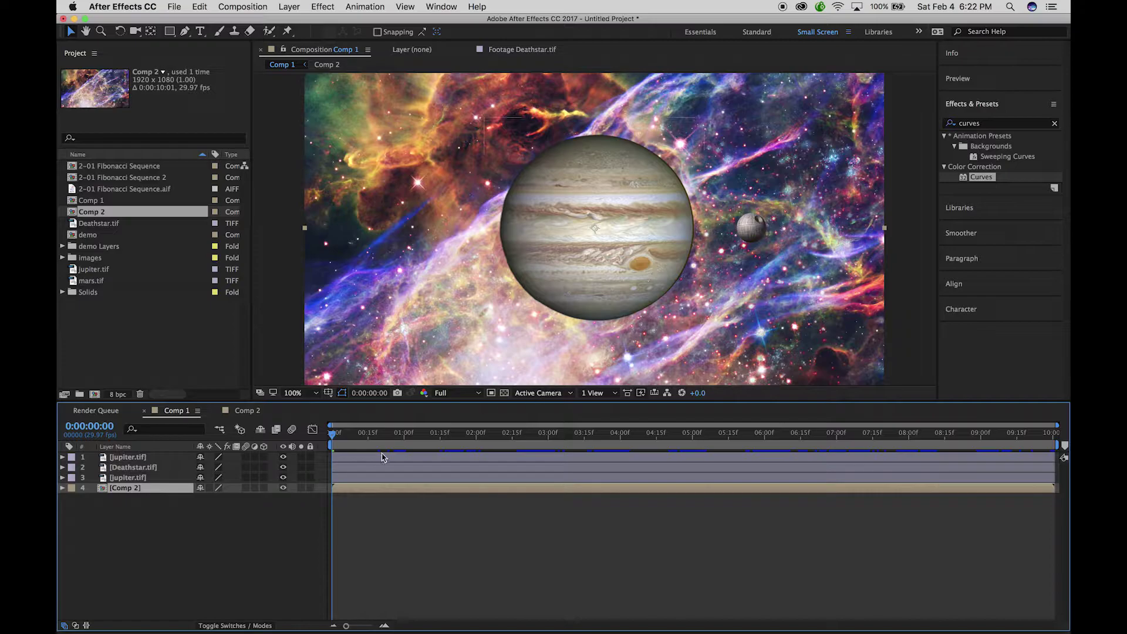
- Scrub and preview Comp 1 to watch the Death Star orbit over the nebula
drag(332, 436, 284, 427)
key(space)
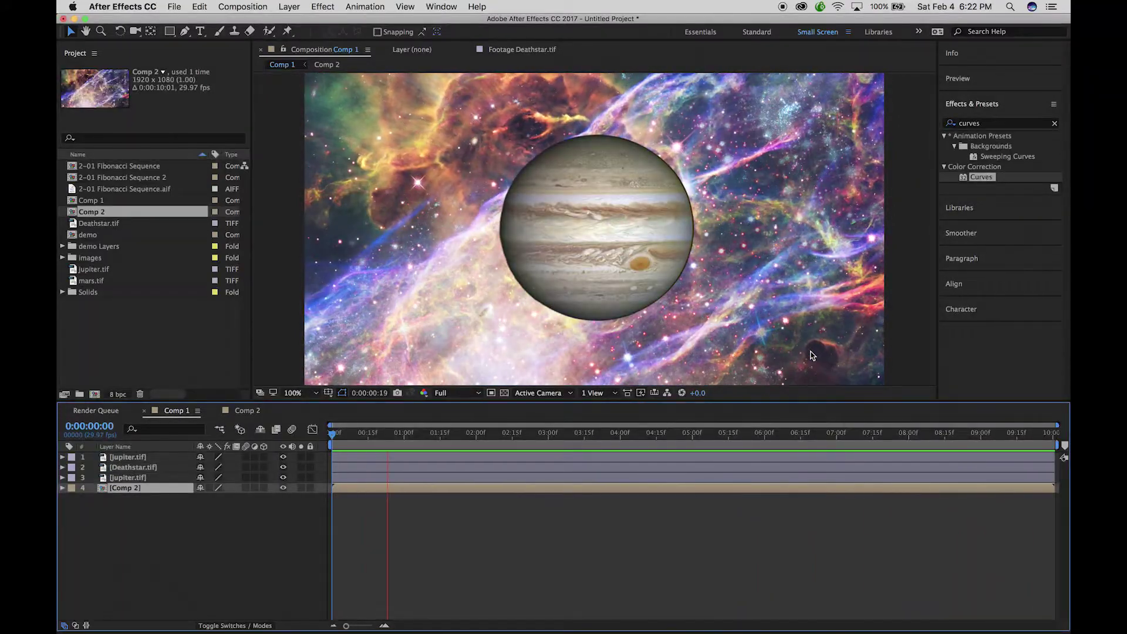
key(space)
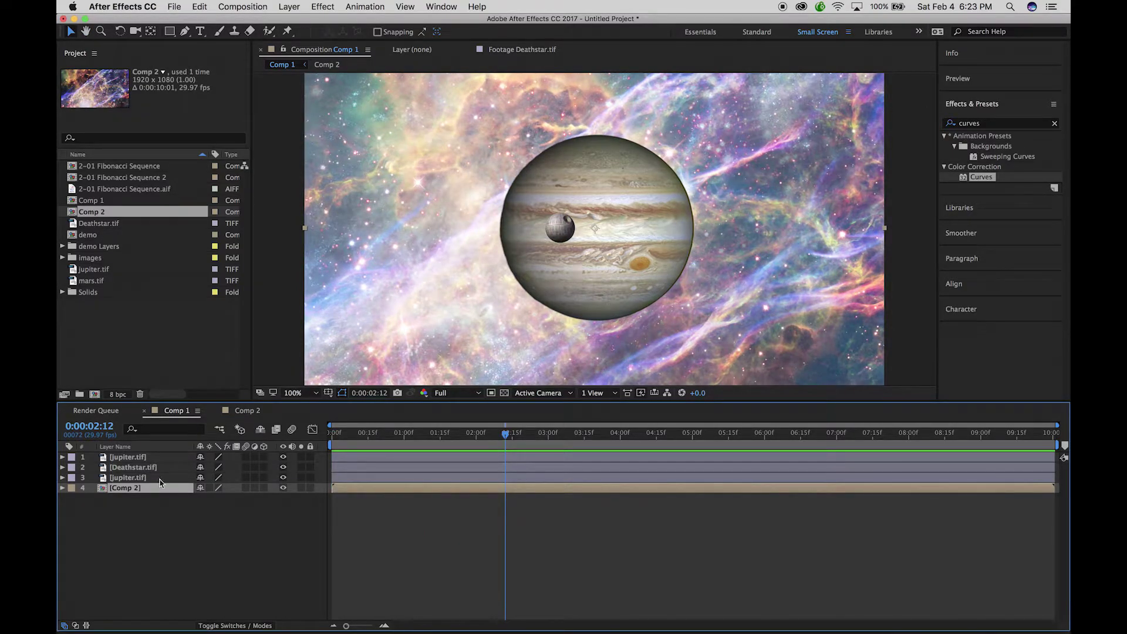
- Select layers 1–3 (both jupiter.tif layers and the Death Star) with the playhead near 0:00
click(130, 478)
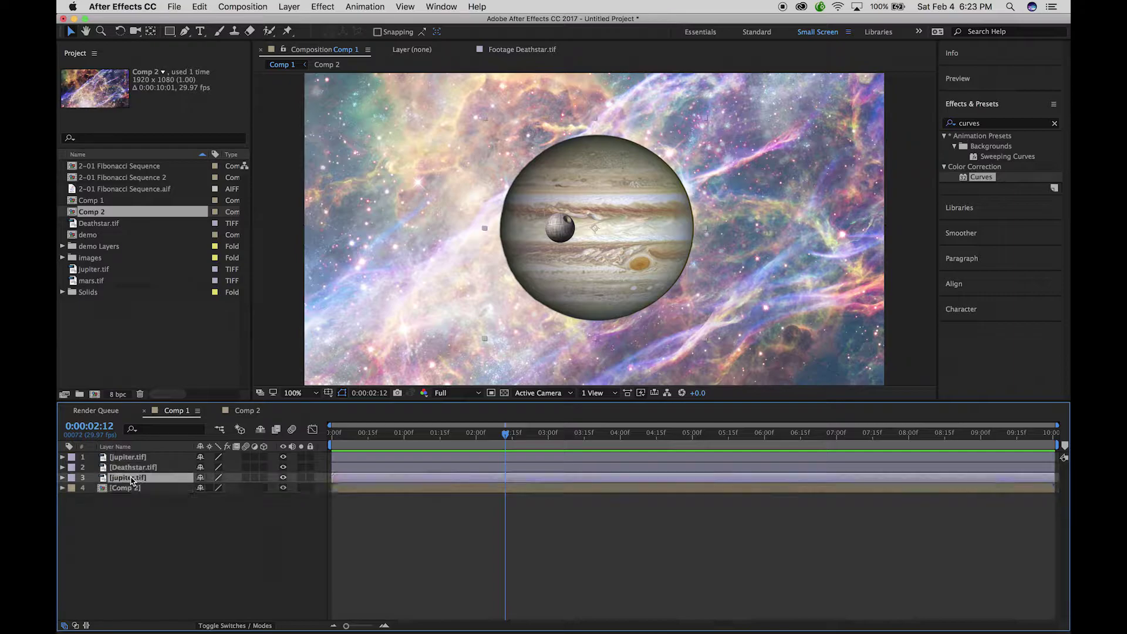
shift+click(134, 457)
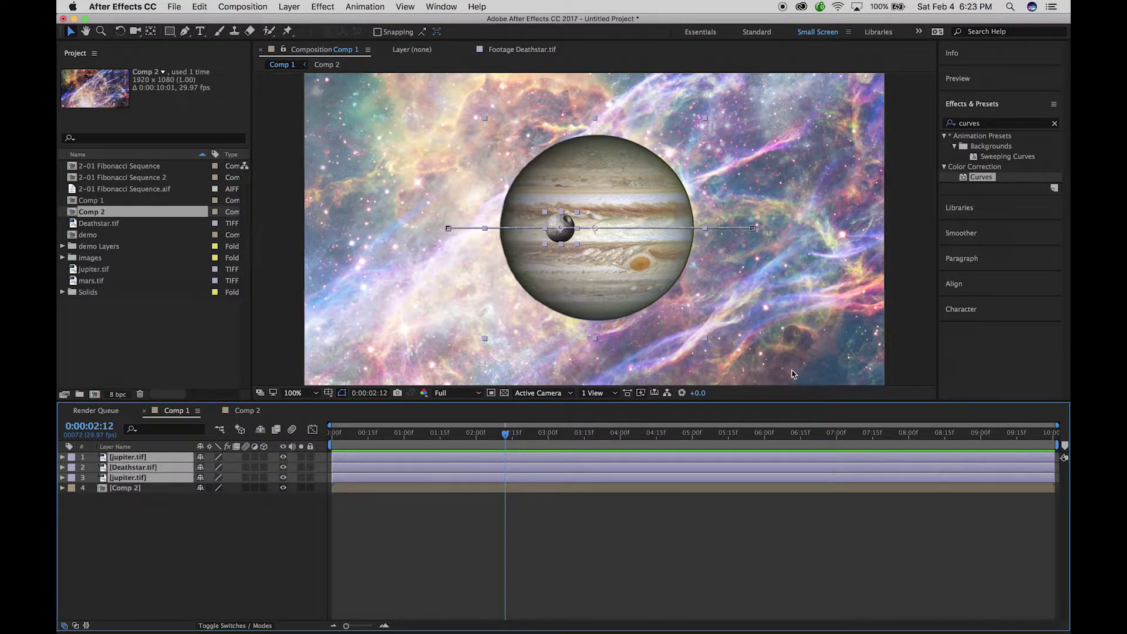
drag(505, 433, 312, 415)
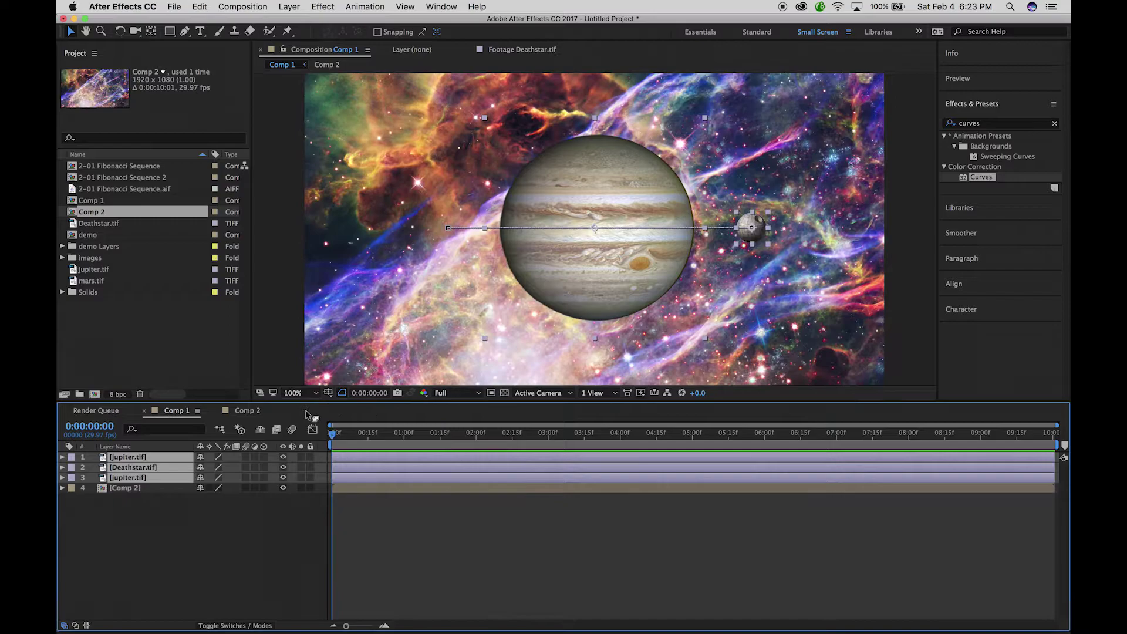
click(184, 544)
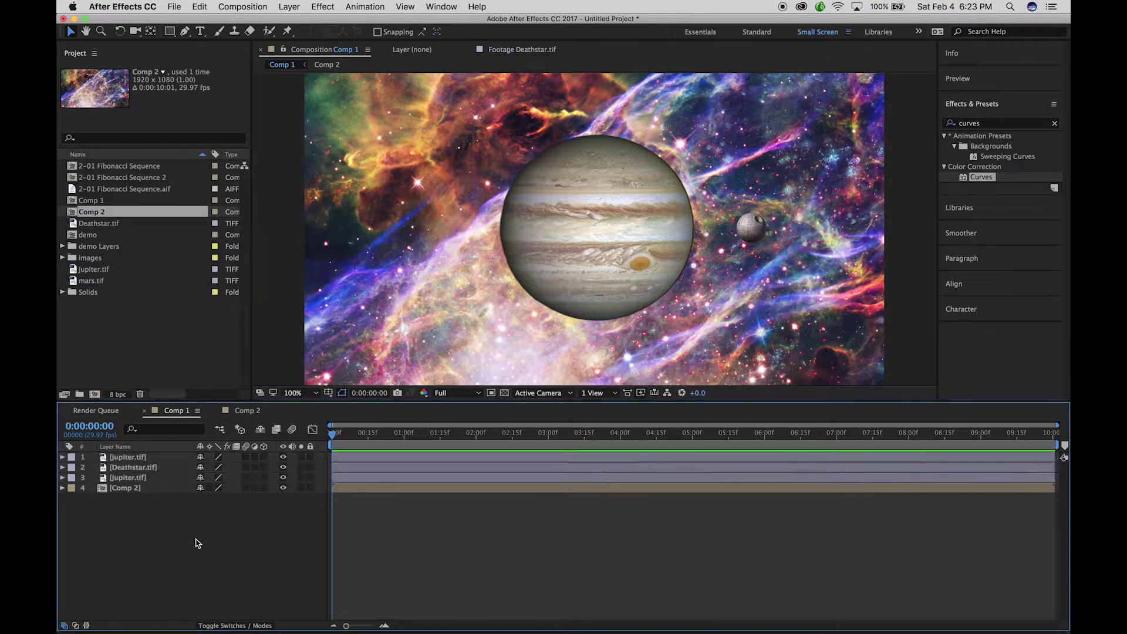
click(134, 457)
shift+click(137, 477)
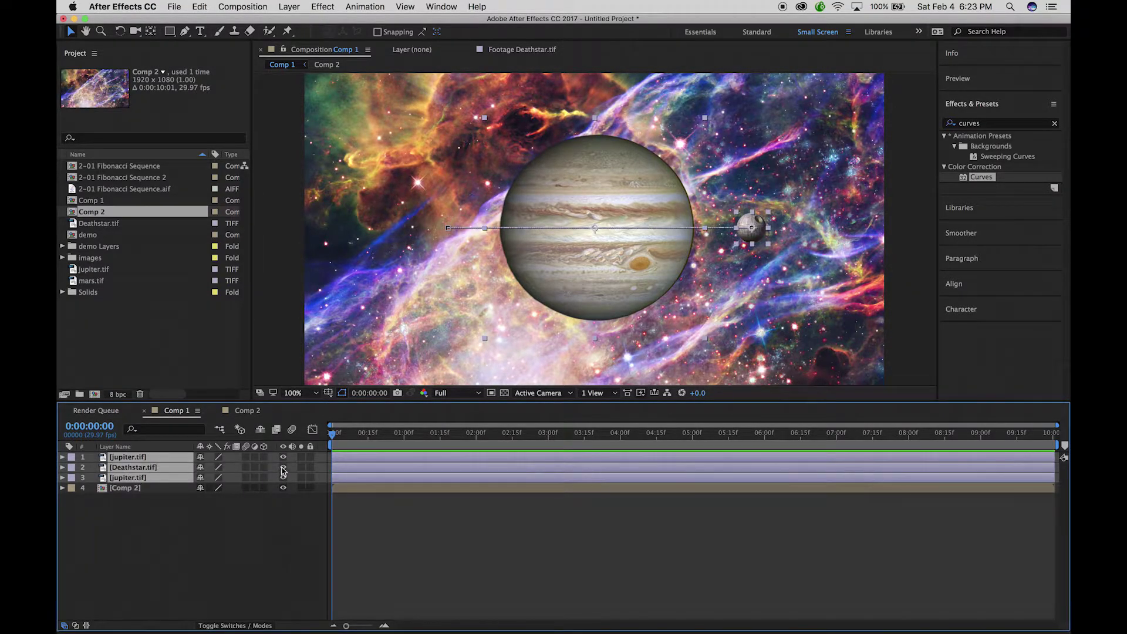
- Pre-compose the three planet layers into a new comp named 'orbit', moving all attributes
click(266, 5)
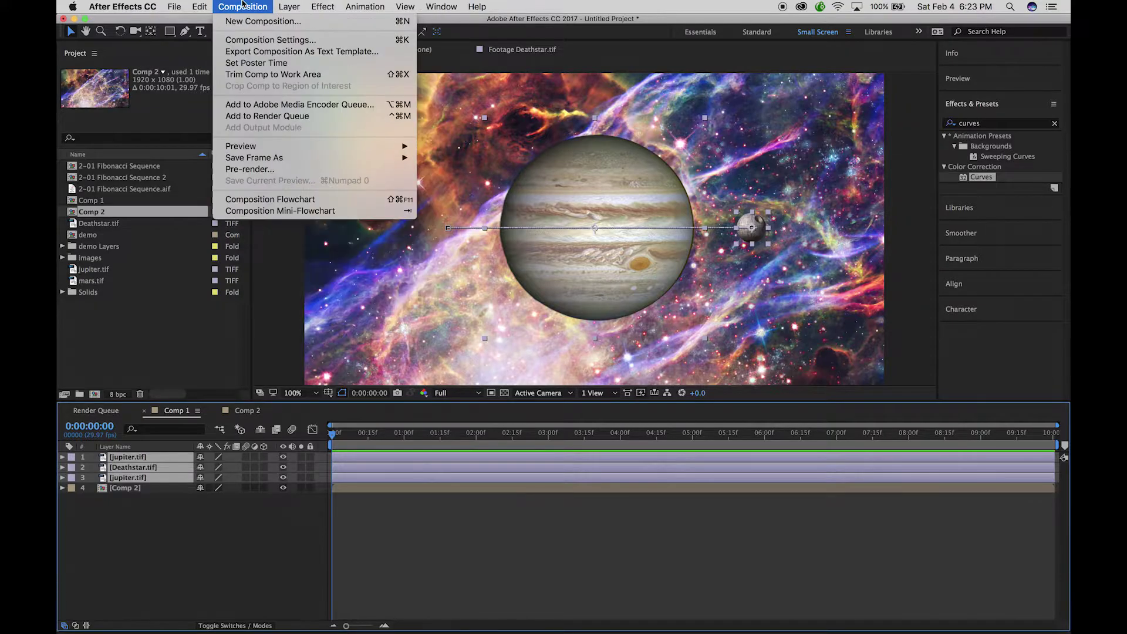
mouse_move(364, 5)
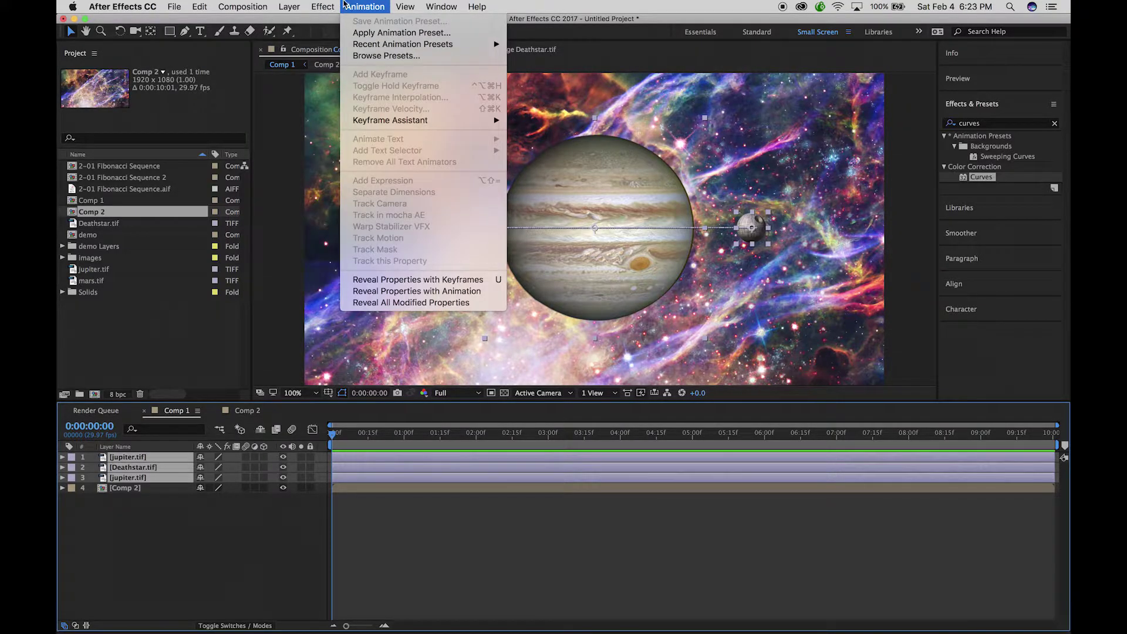
mouse_move(292, 5)
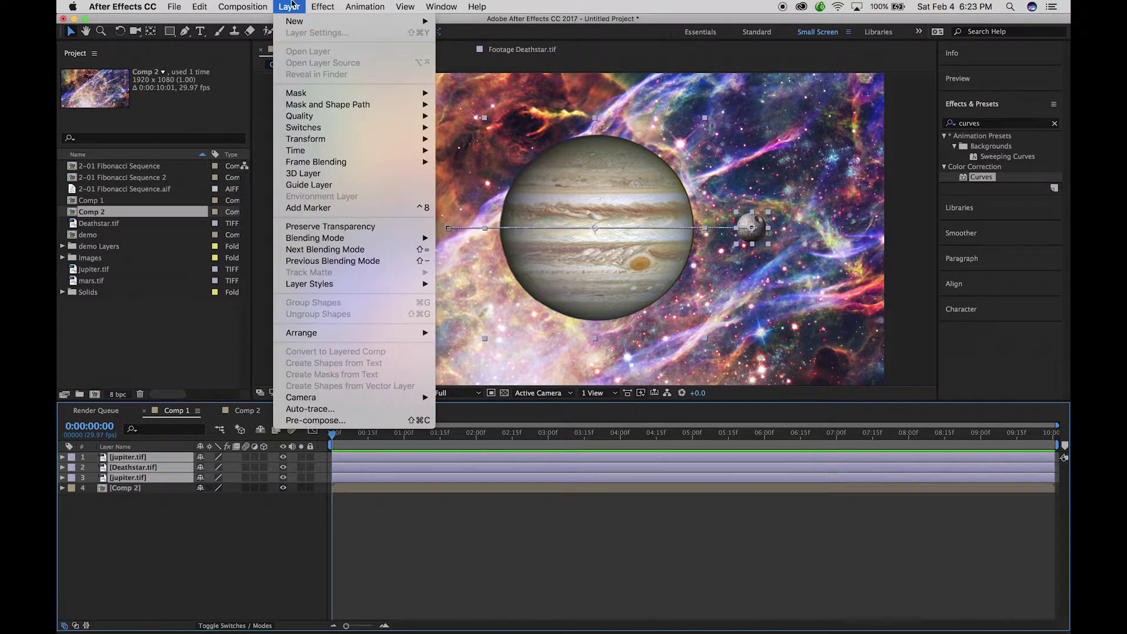
click(353, 423)
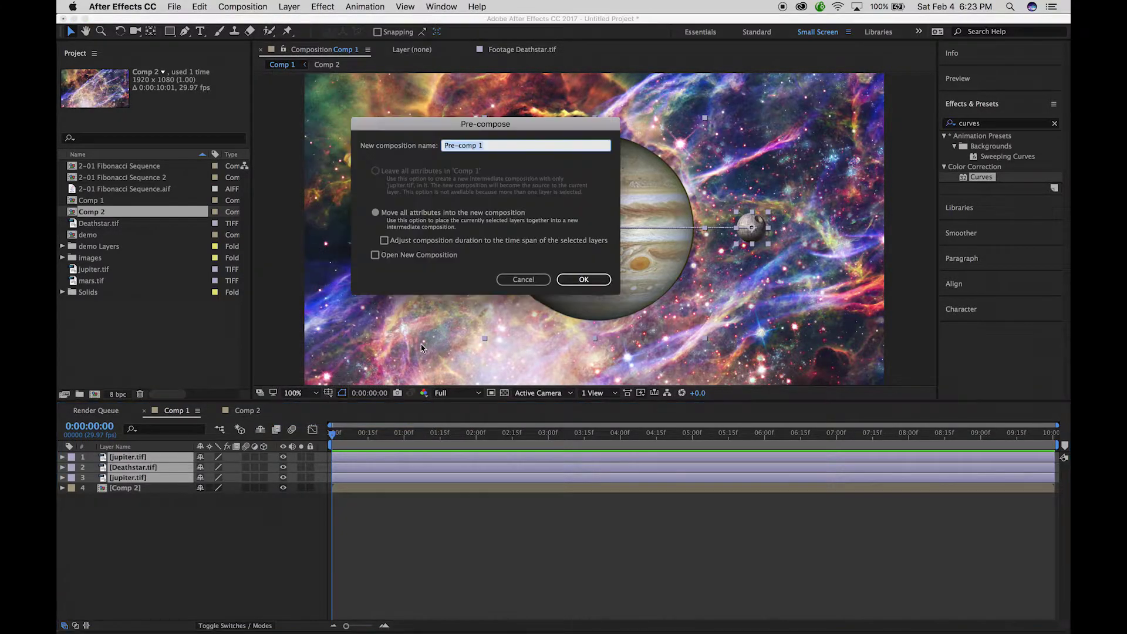
text(orbit)
click(601, 279)
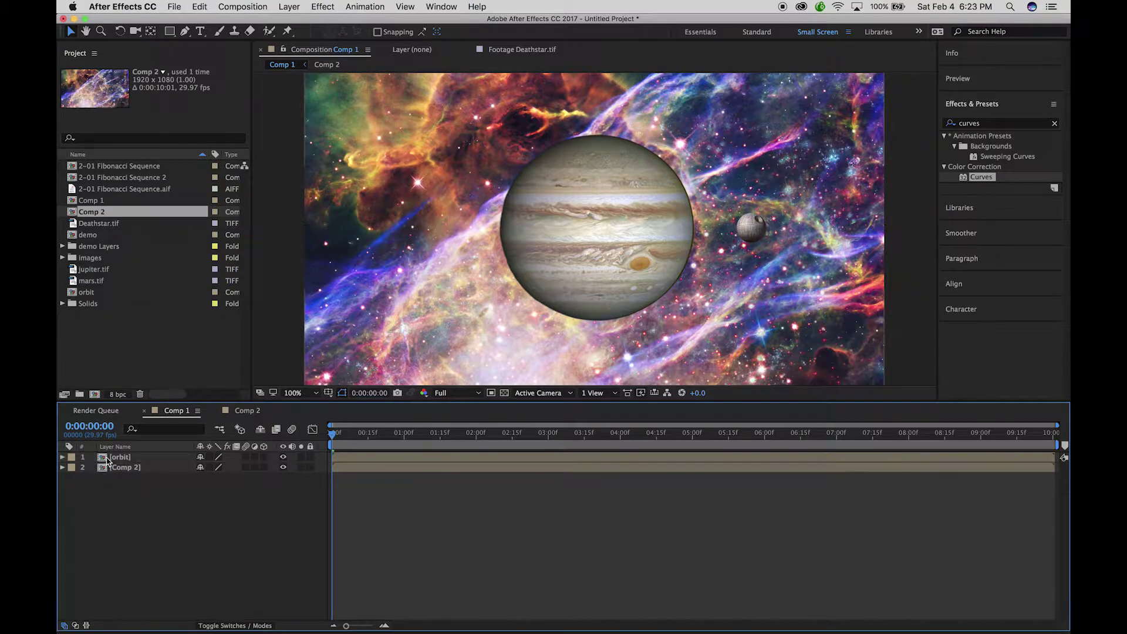
- Inspect the Deathstar layer's transform keyframes inside the orbit precomp, then return to Comp 1
double_click(109, 457)
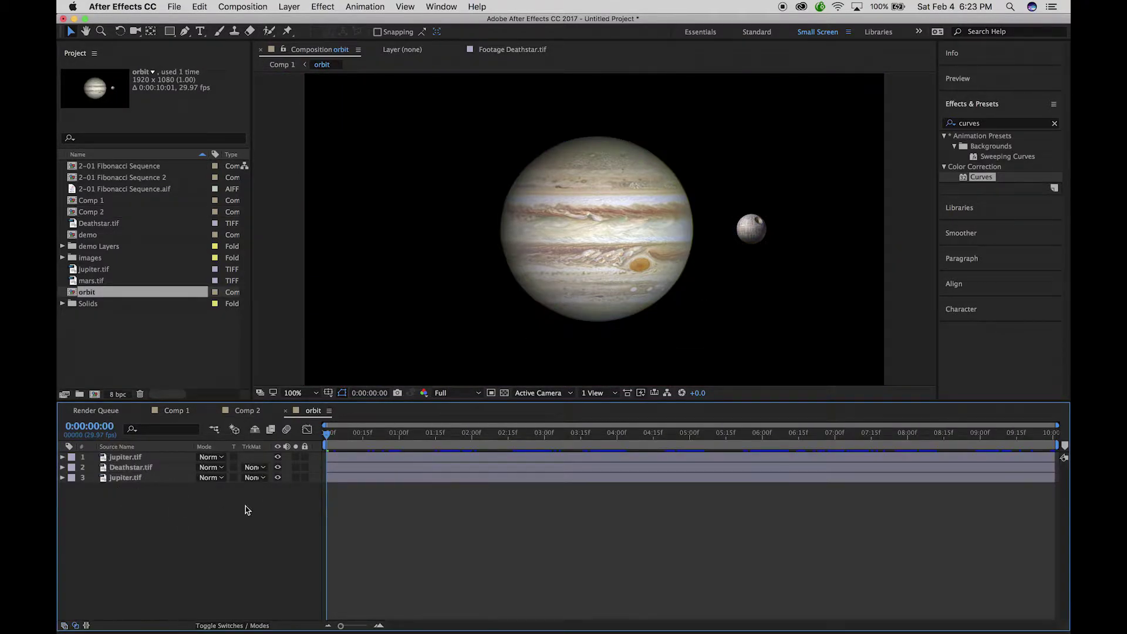
drag(337, 433, 277, 395)
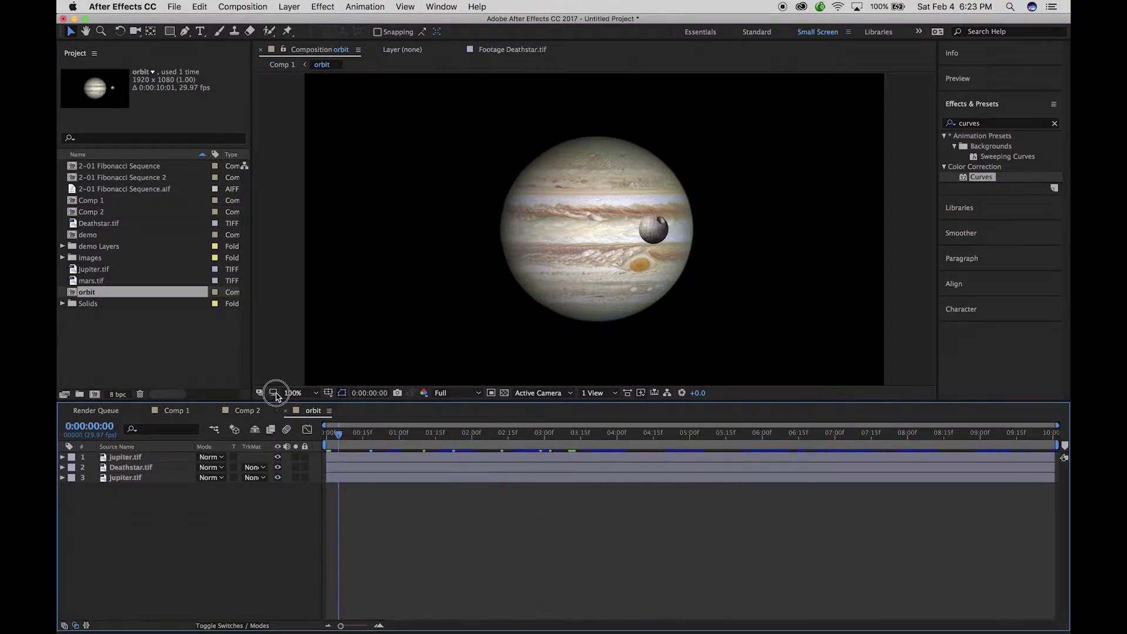
click(111, 466)
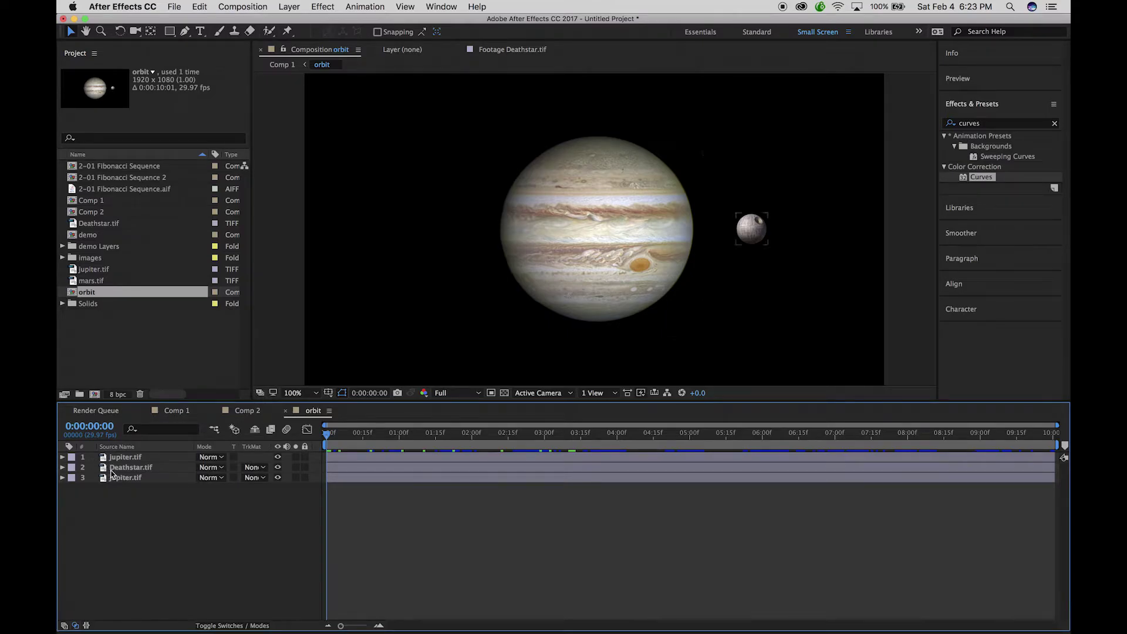
click(63, 467)
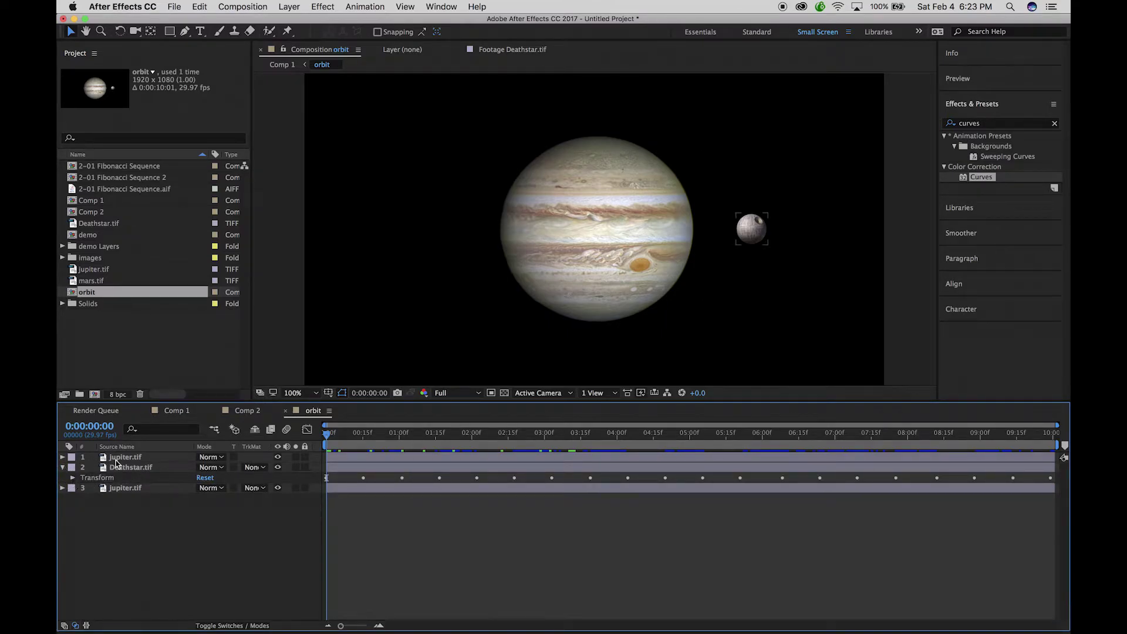
click(62, 467)
click(184, 410)
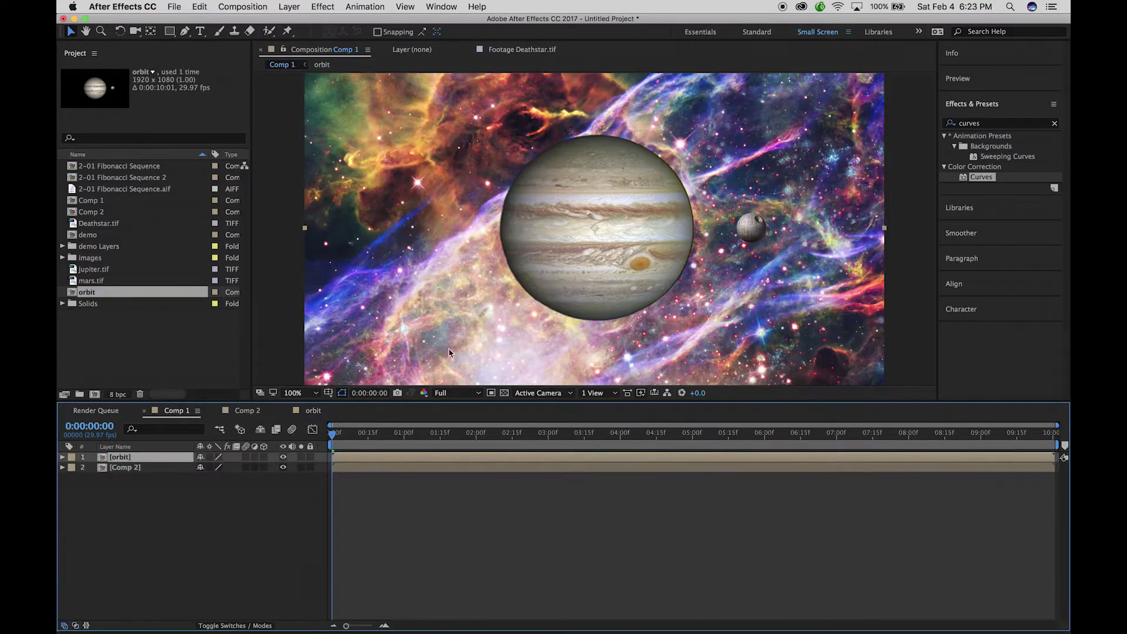
- Add a Scale keyframe shrinking the orbit layer to 3% at 10:00
click(63, 457)
click(73, 468)
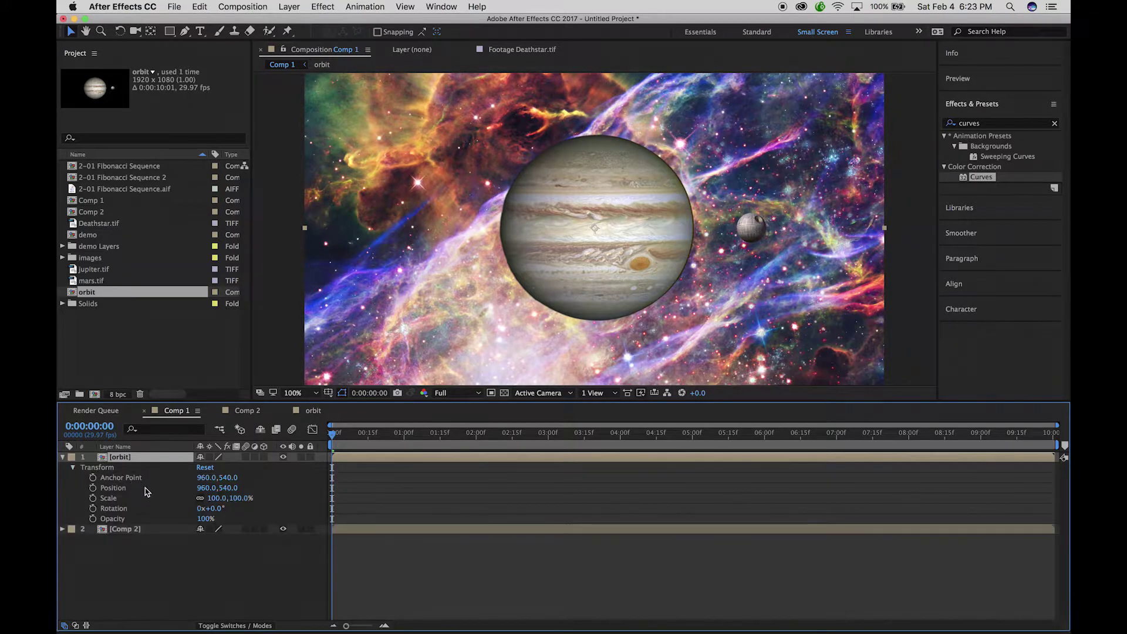
drag(332, 435, 1063, 366)
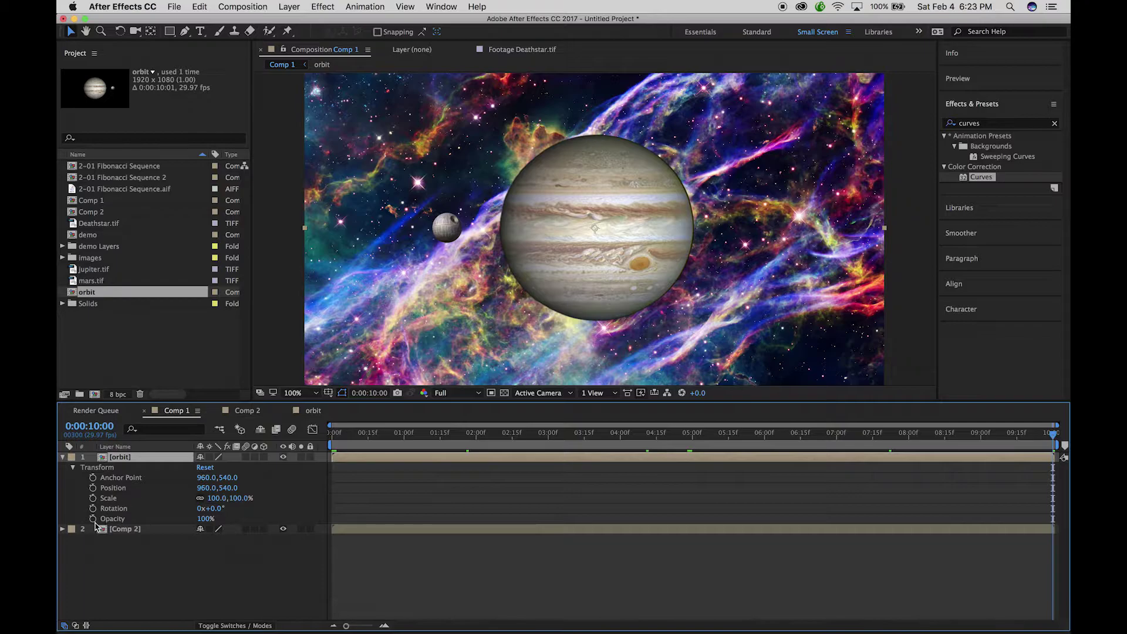
click(92, 497)
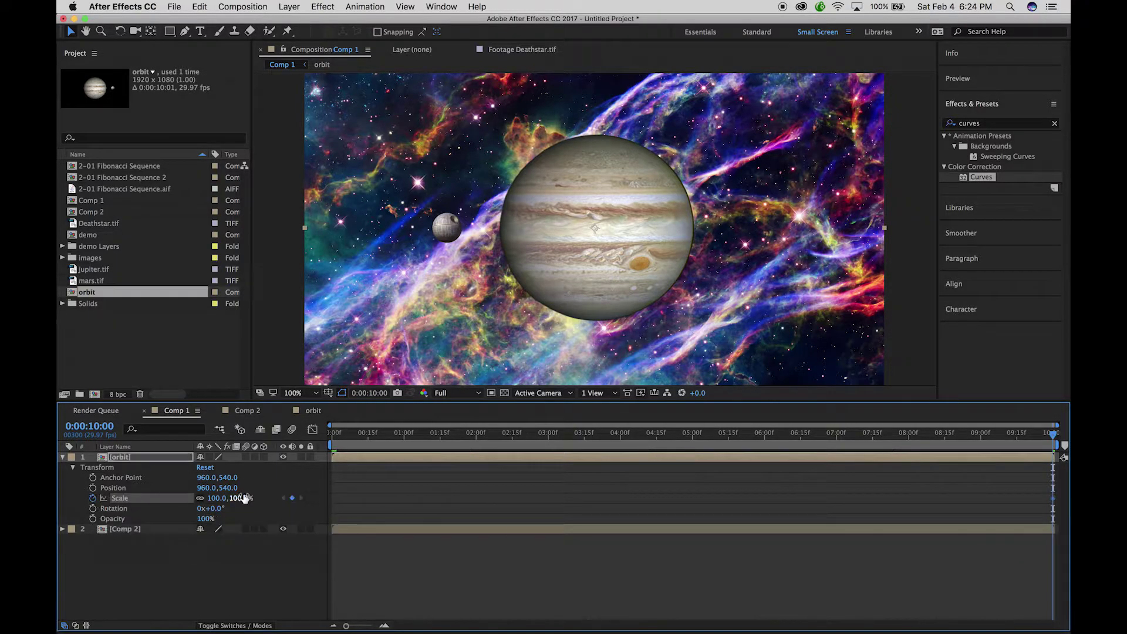
drag(245, 500, 186, 500)
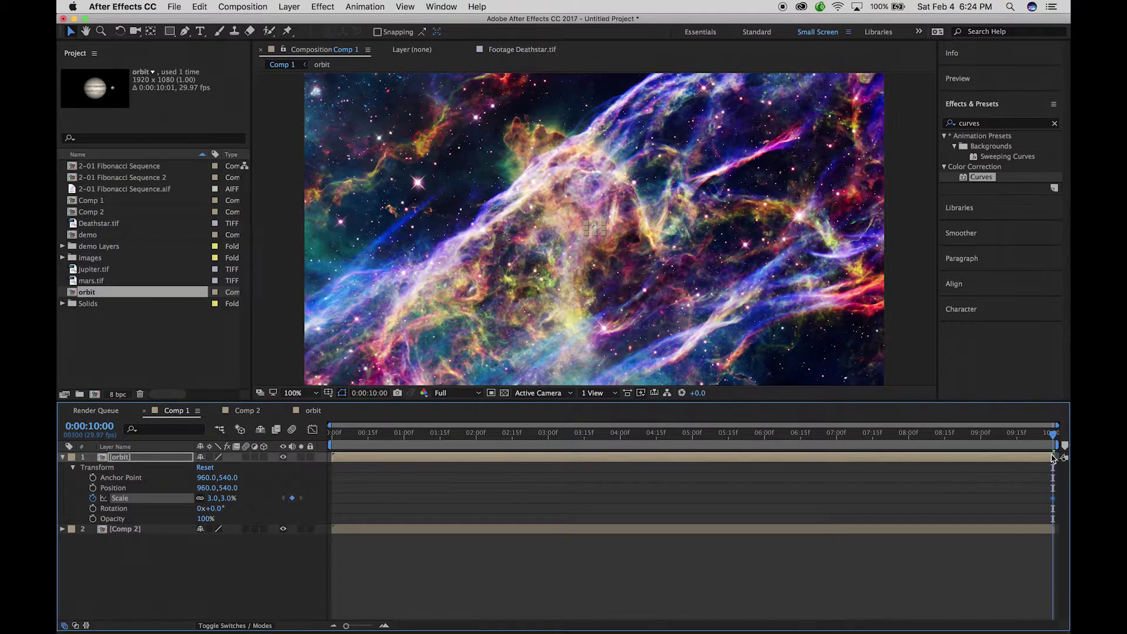
- Add a 100% Scale keyframe at 0:00 and preview the shrinking orbit
drag(1050, 436, 246, 365)
click(292, 498)
drag(223, 498, 405, 516)
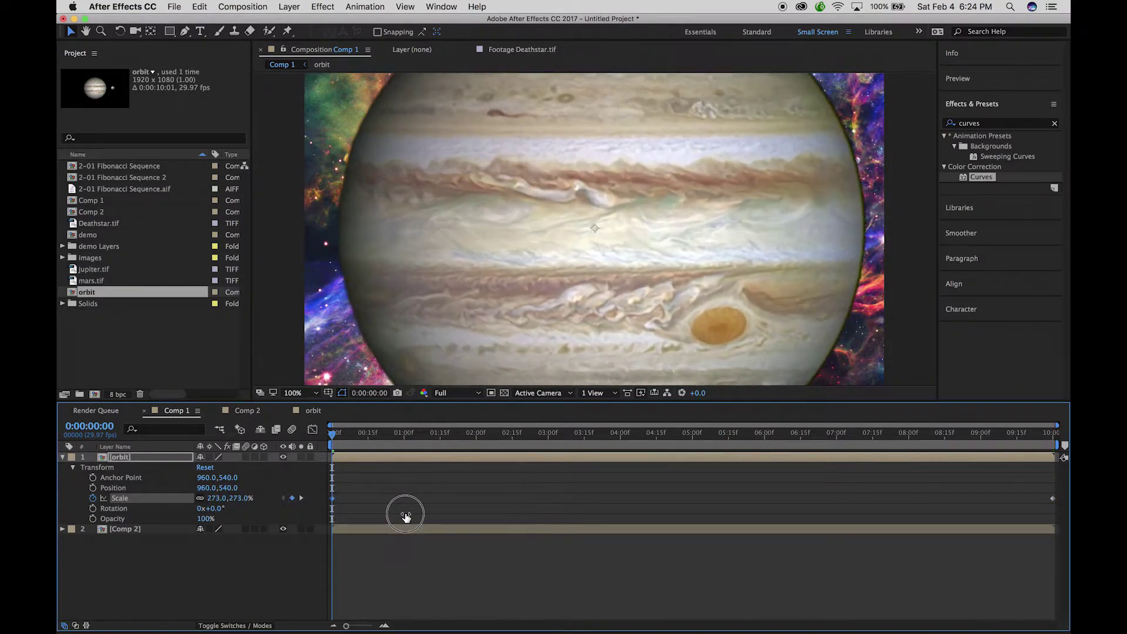
click(241, 498)
text(100)
key(Tab)
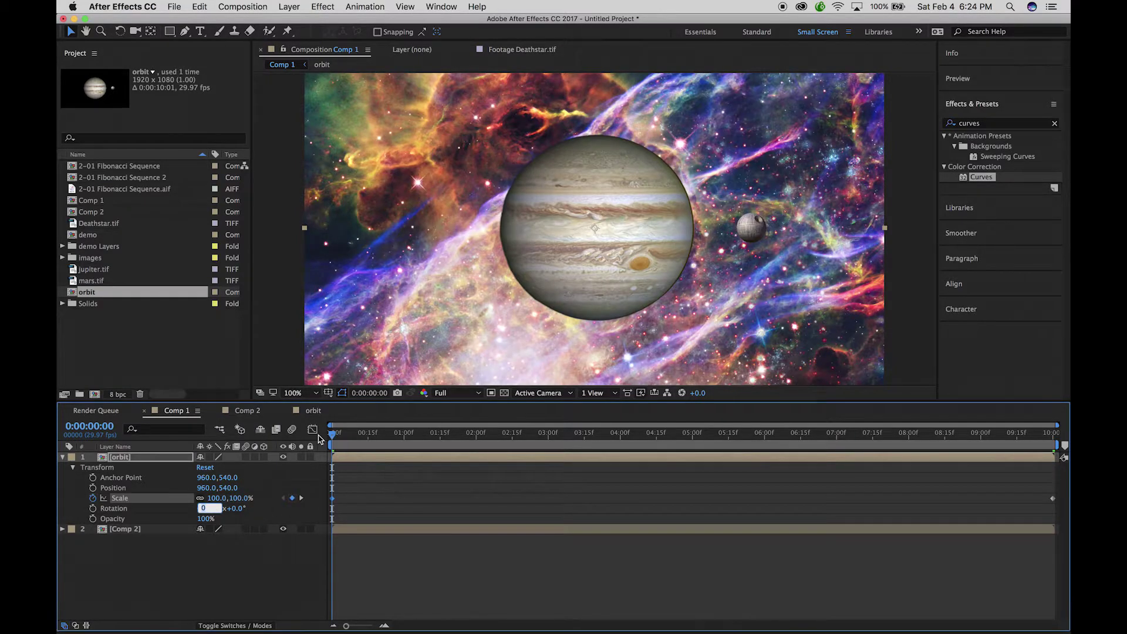
key(BackSpace)
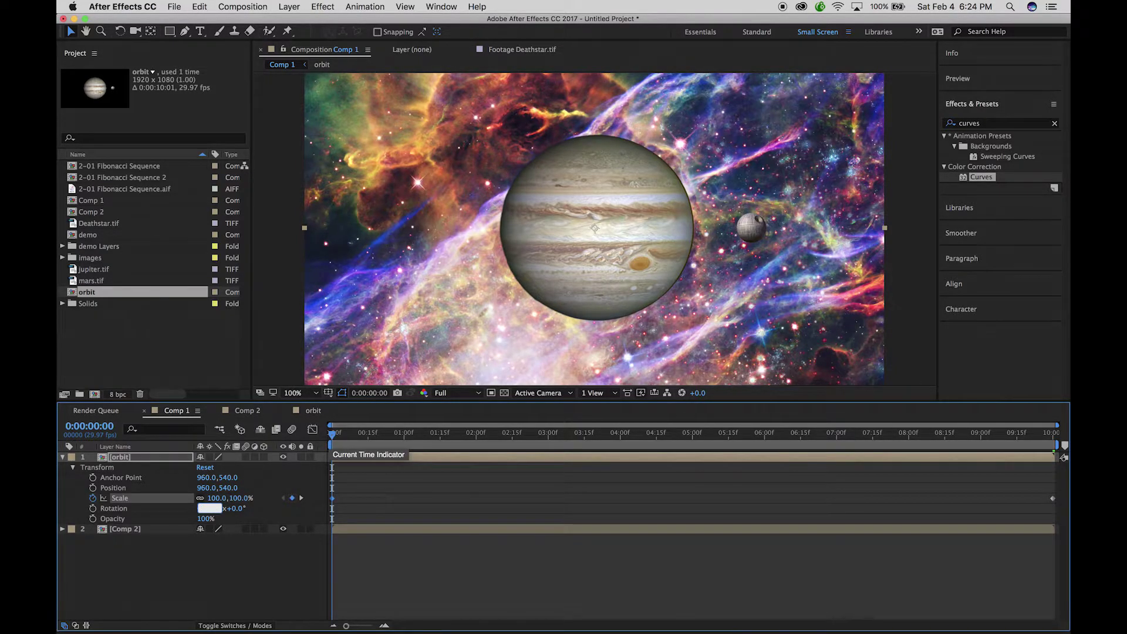
click(260, 560)
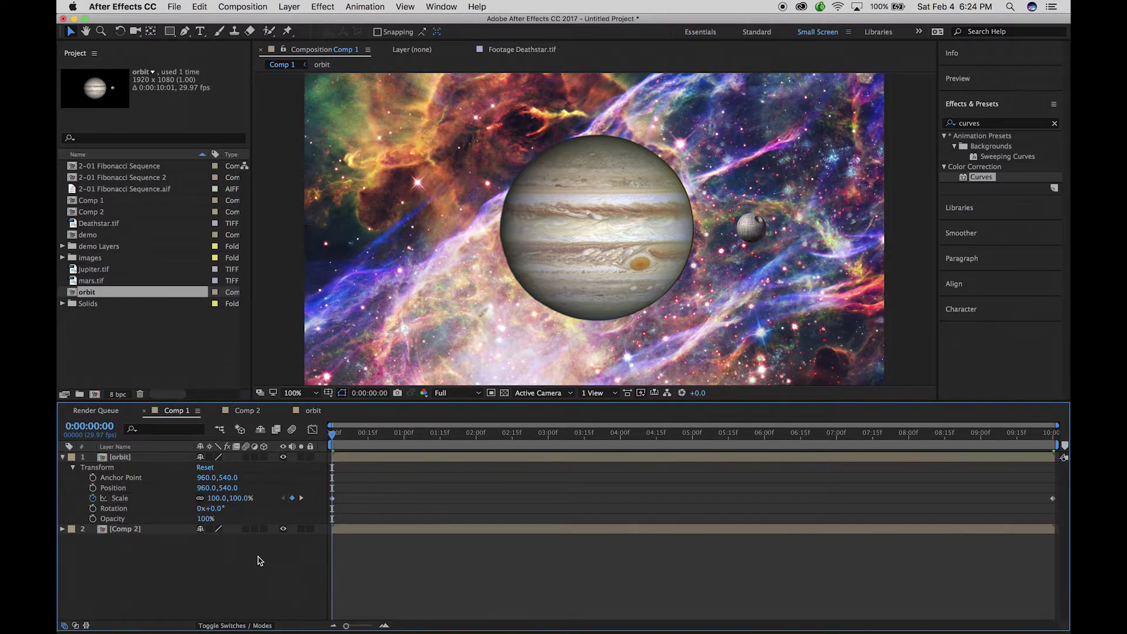
key(space)
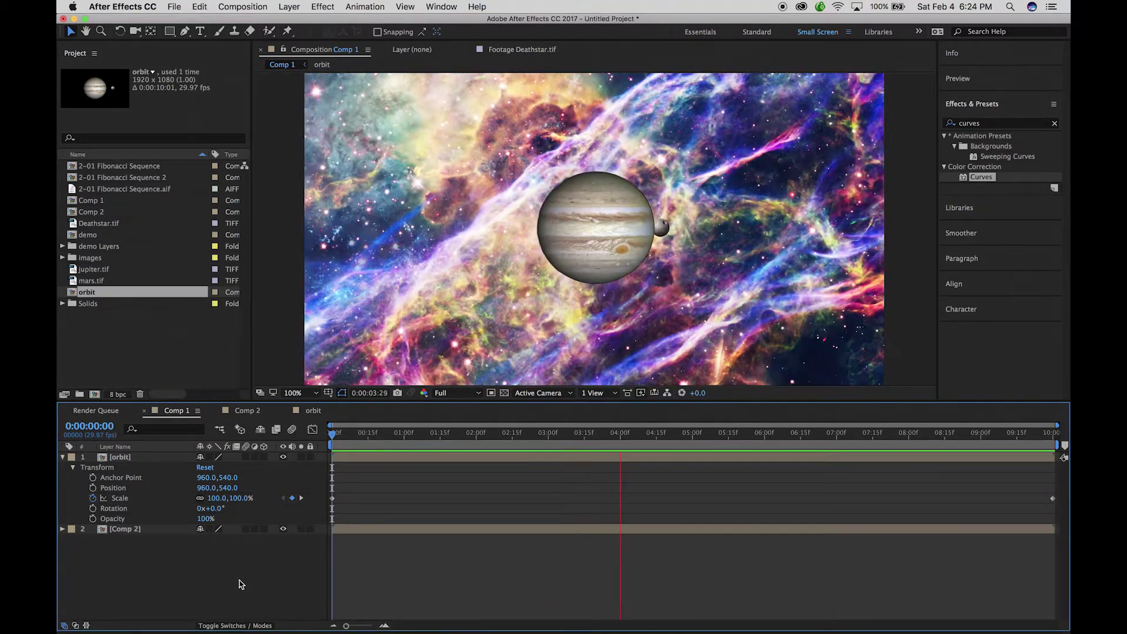
- Stop the preview at 0:00:08:03 and collapse the orbit layer's properties
key(ctrl+Up)
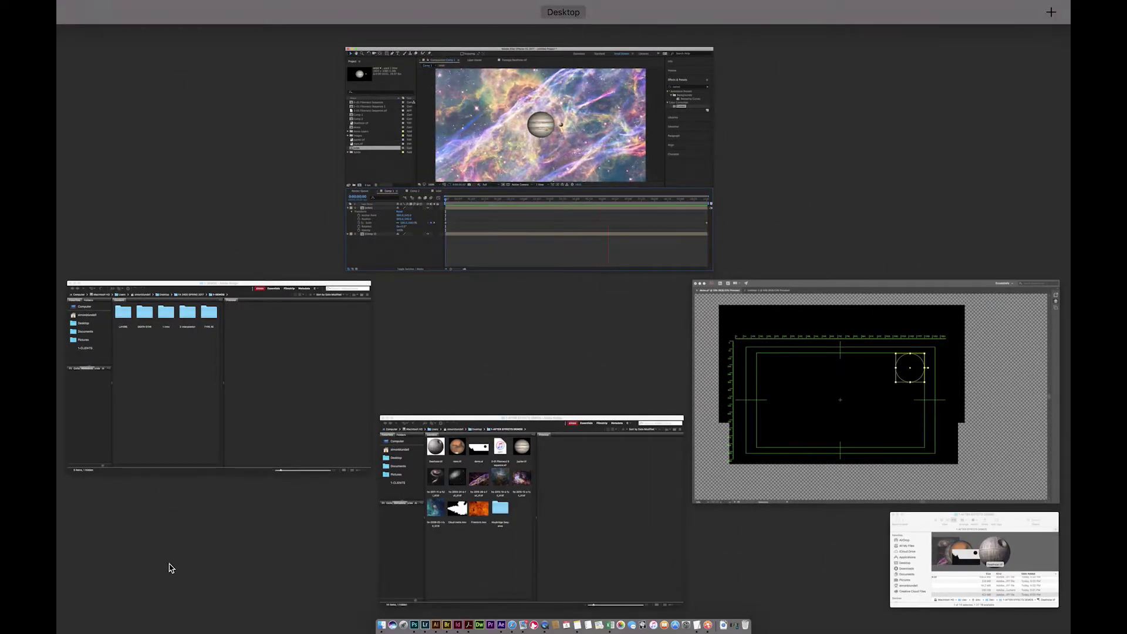
click(490, 212)
key(space)
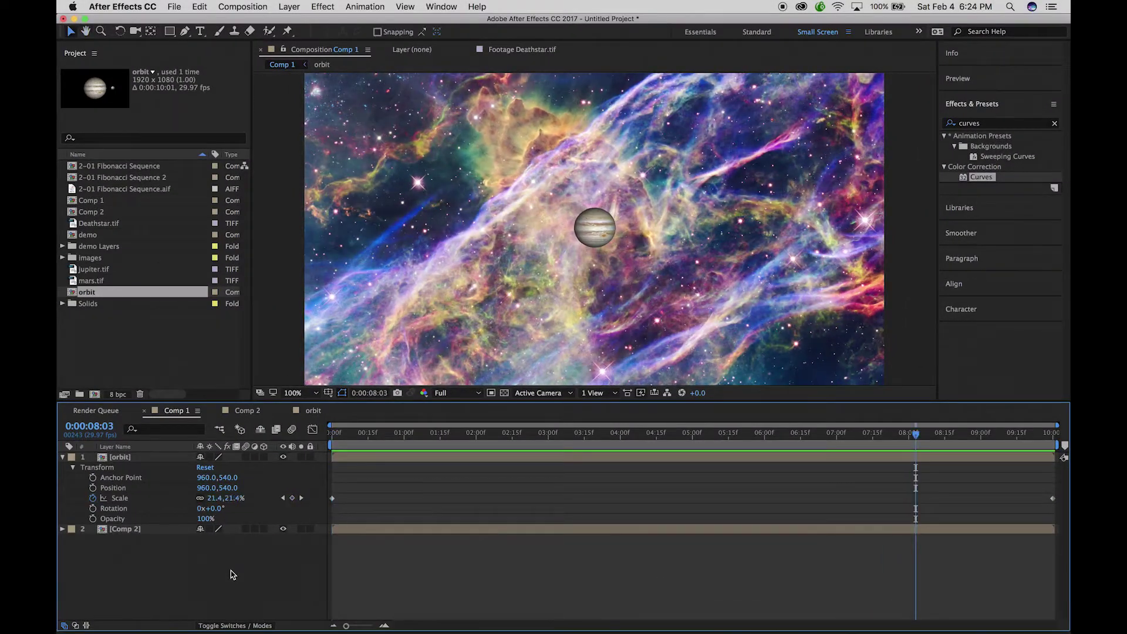
click(63, 459)
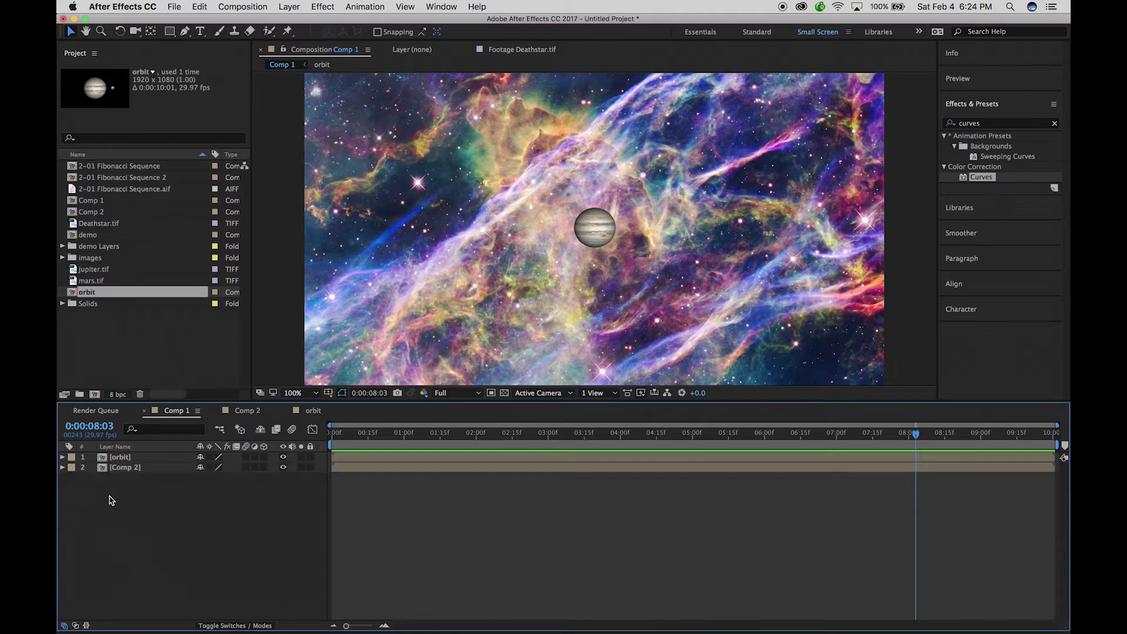
click(109, 459)
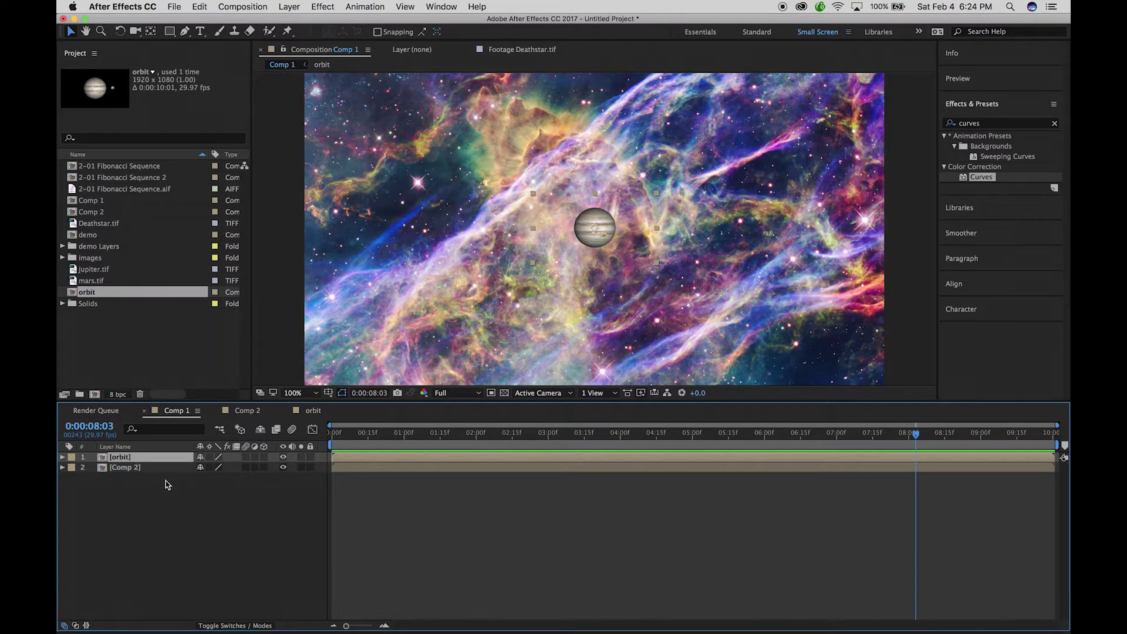
click(231, 6)
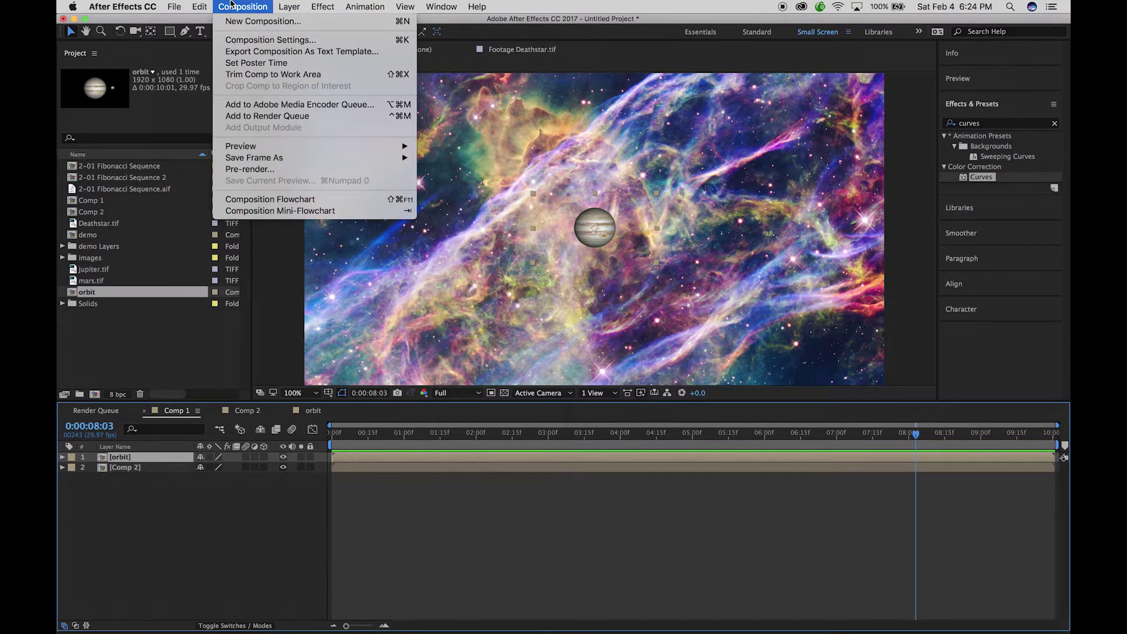
mouse_move(199, 6)
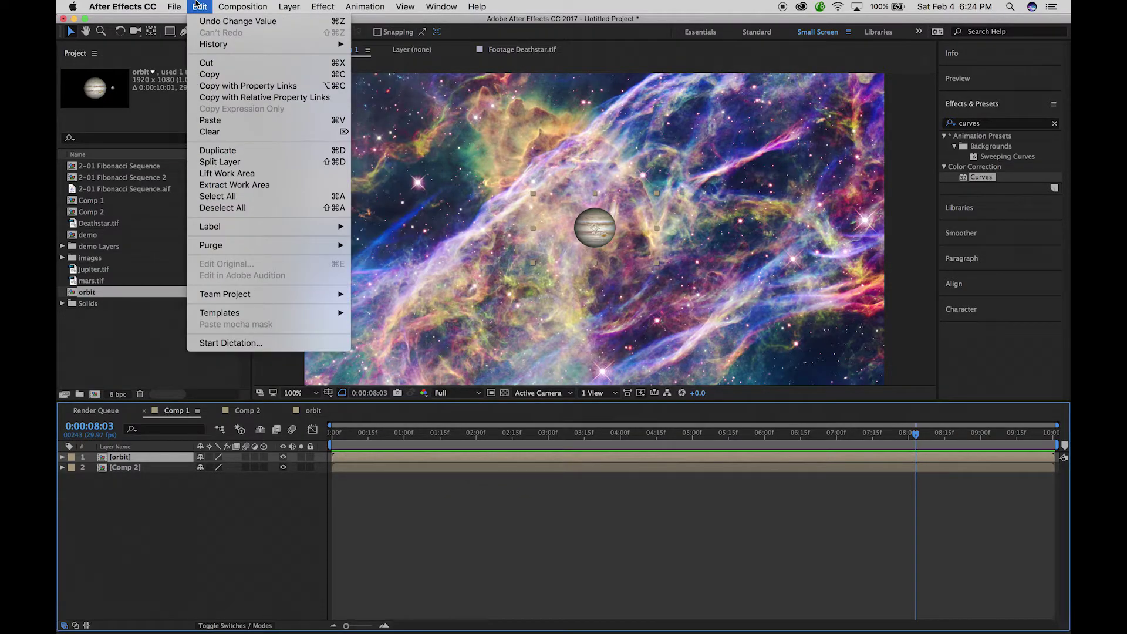
click(237, 151)
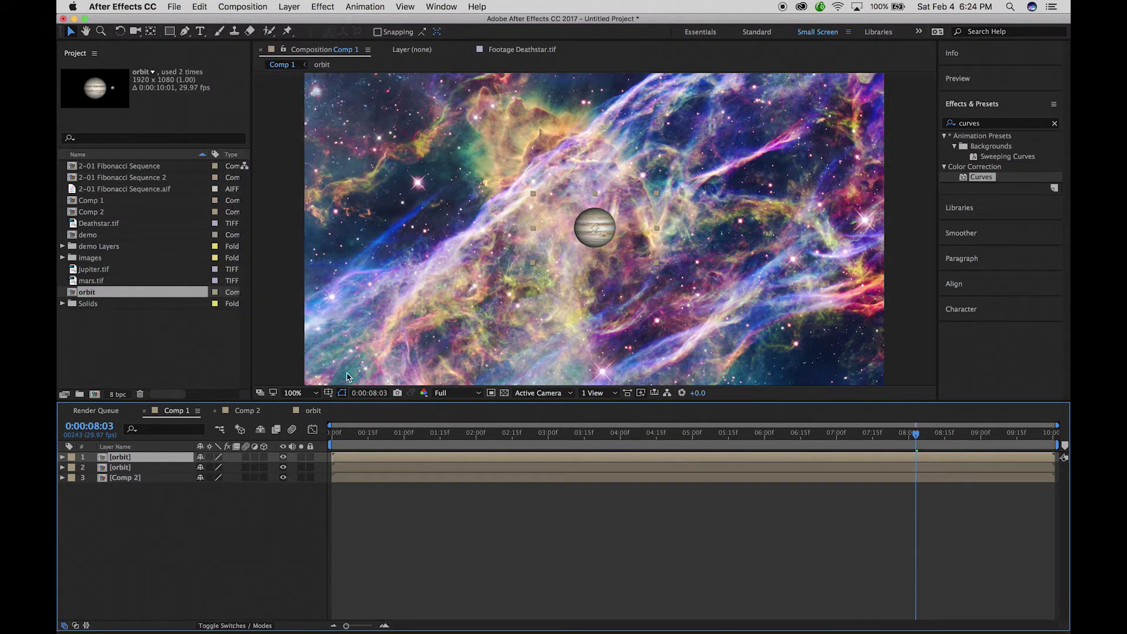
drag(604, 247, 421, 315)
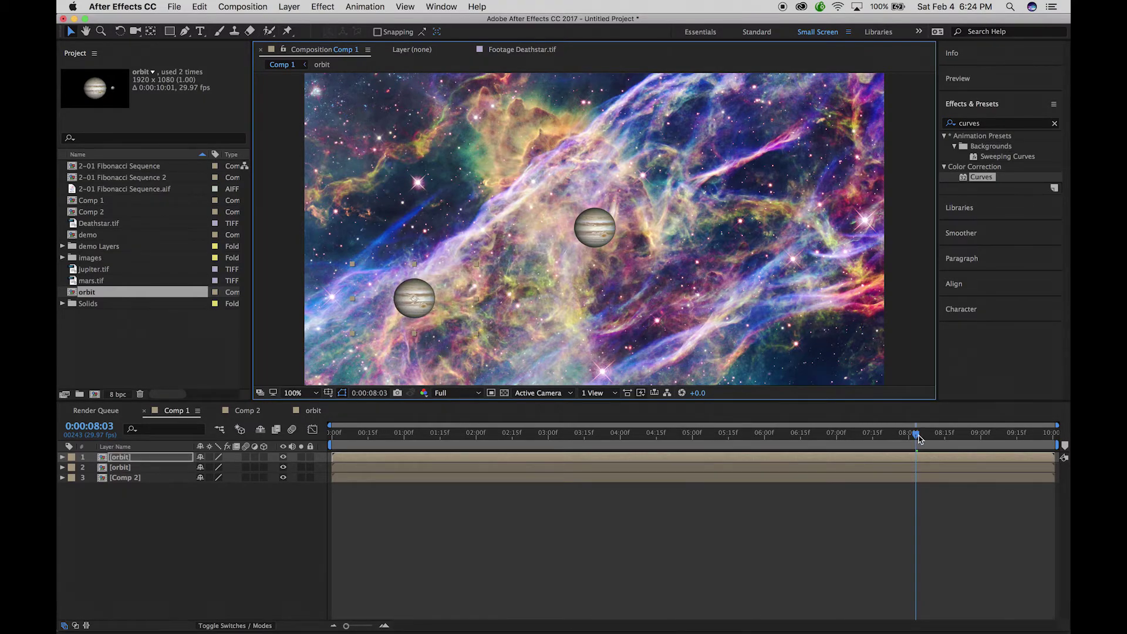
drag(915, 434, 781, 436)
click(130, 520)
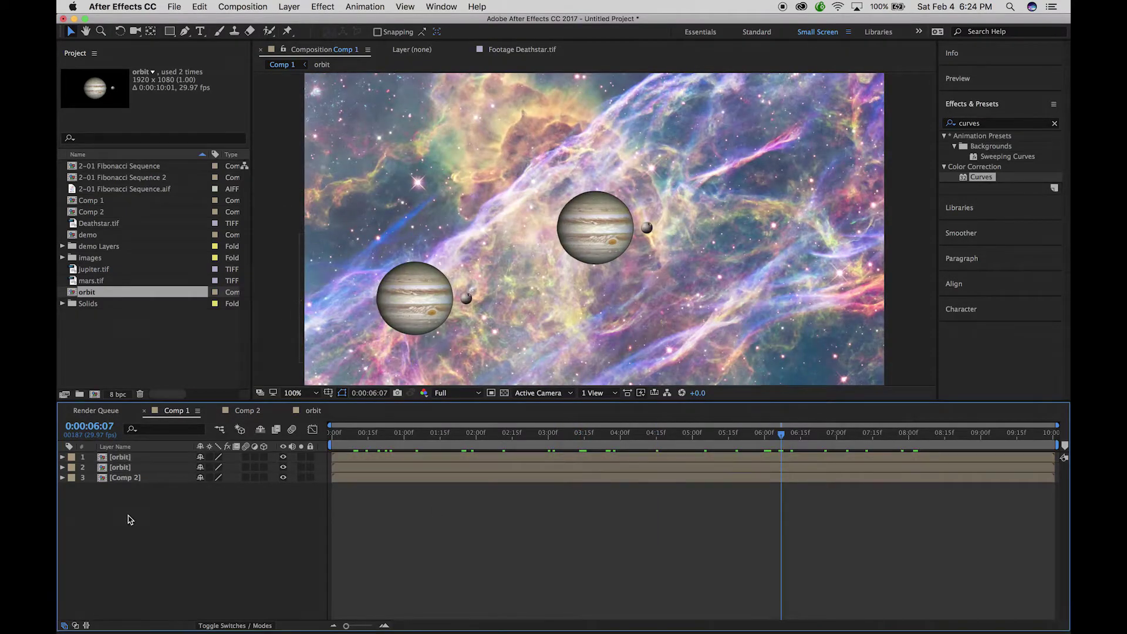
click(113, 461)
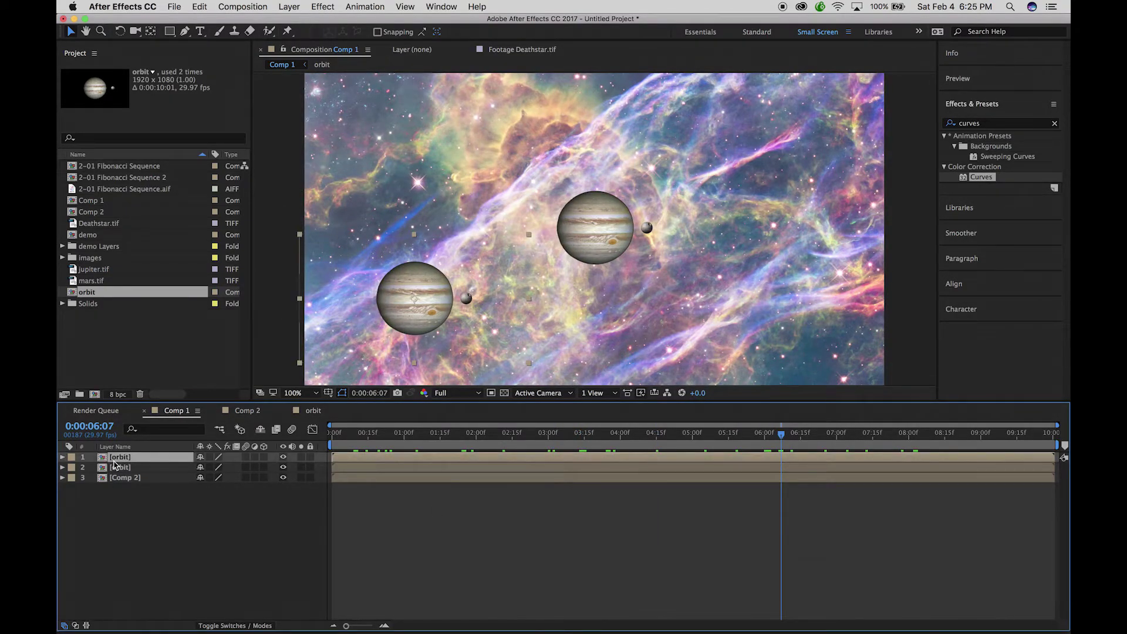
key(Delete)
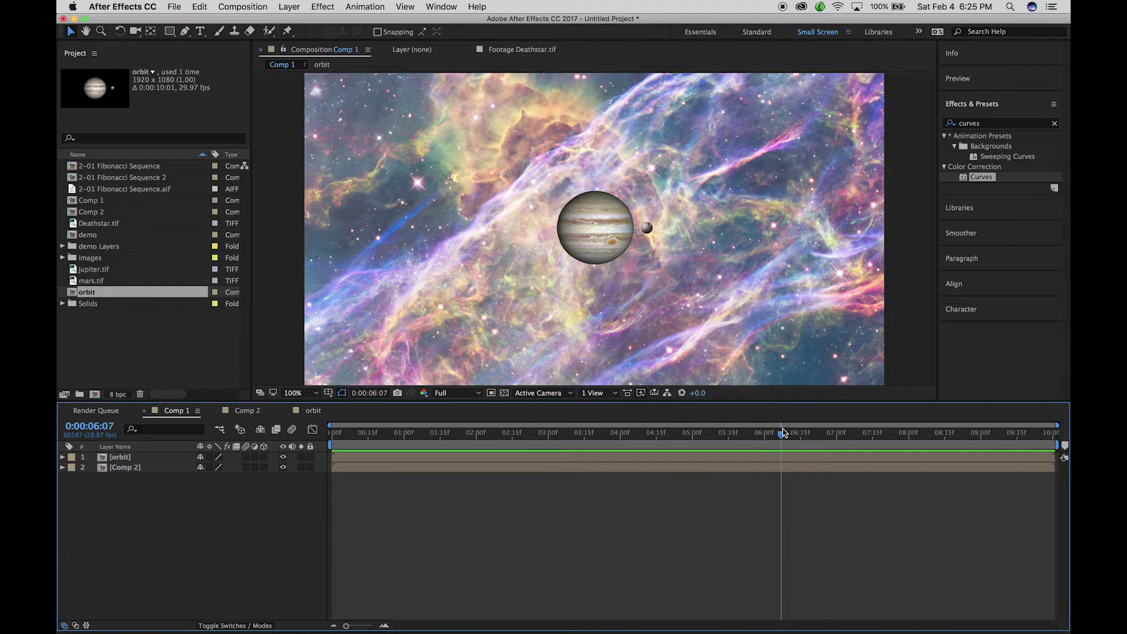
drag(784, 432, 234, 355)
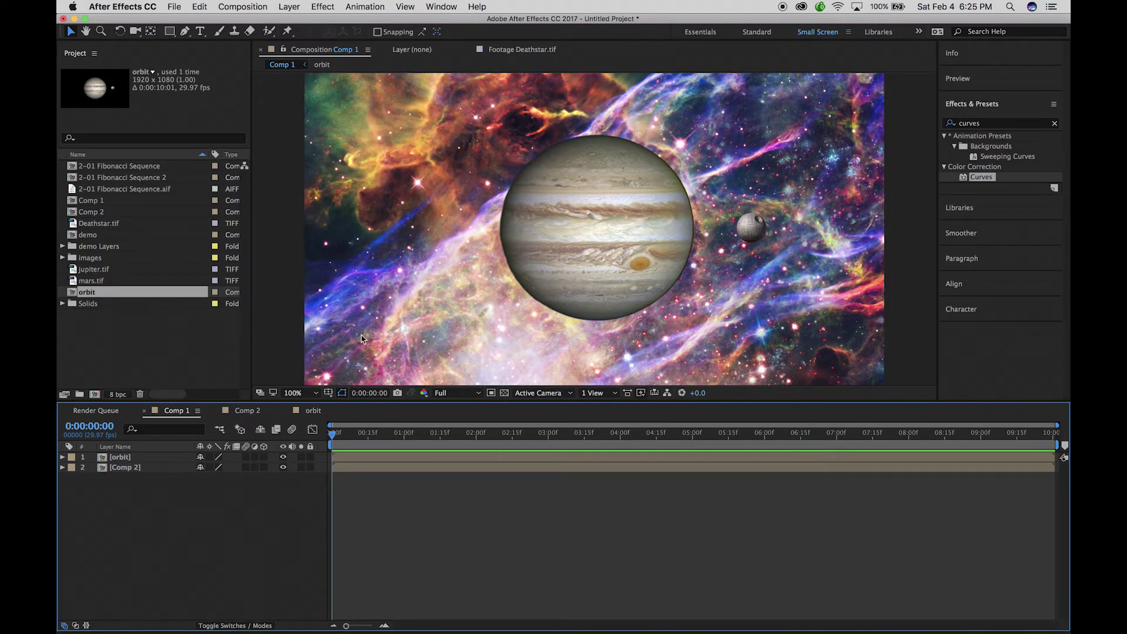